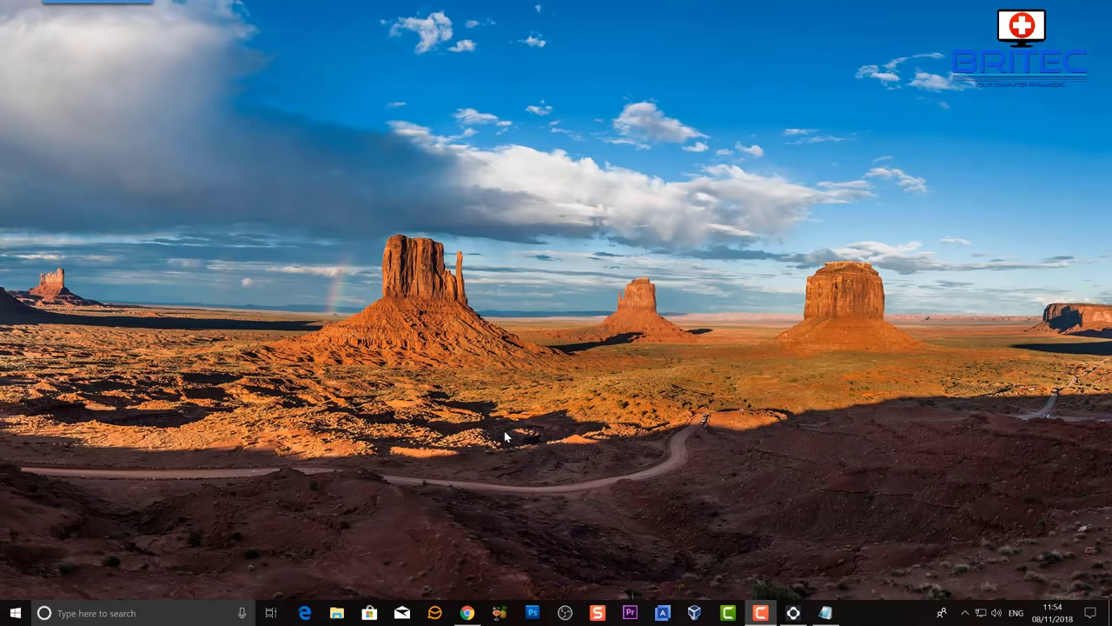
# Open the NirSoft Wireless Network Watcher page in Chrome and download the zip version of the utility
pyautogui.click(467, 612)
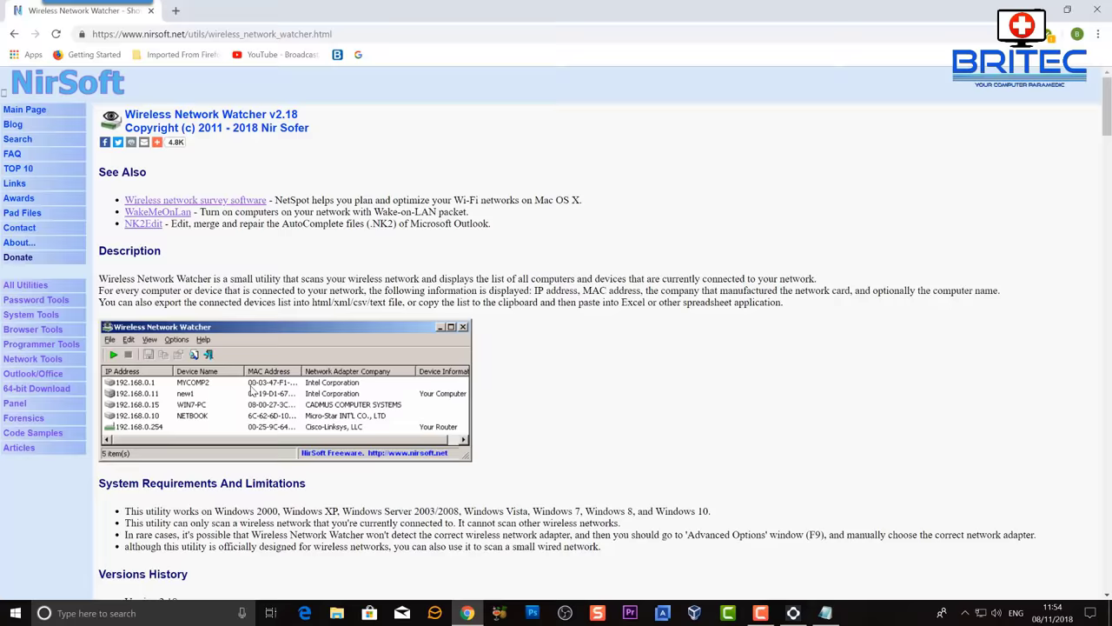
pyautogui.scroll(-5, 304, 430)
pyautogui.scroll(-20, 312, 426)
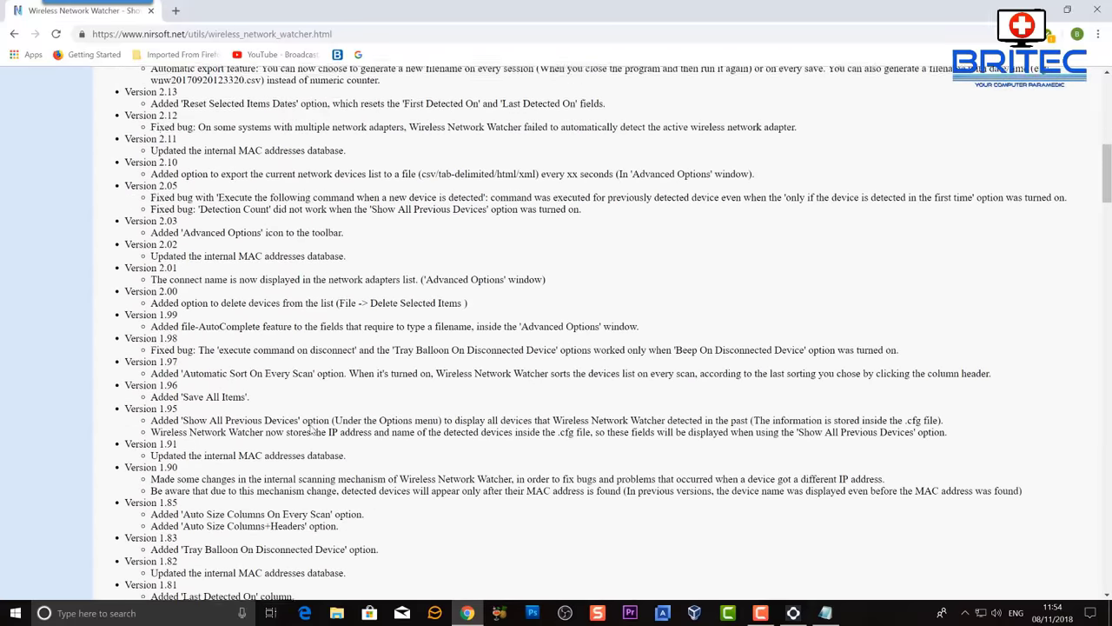
pyautogui.scroll(-20, 309, 431)
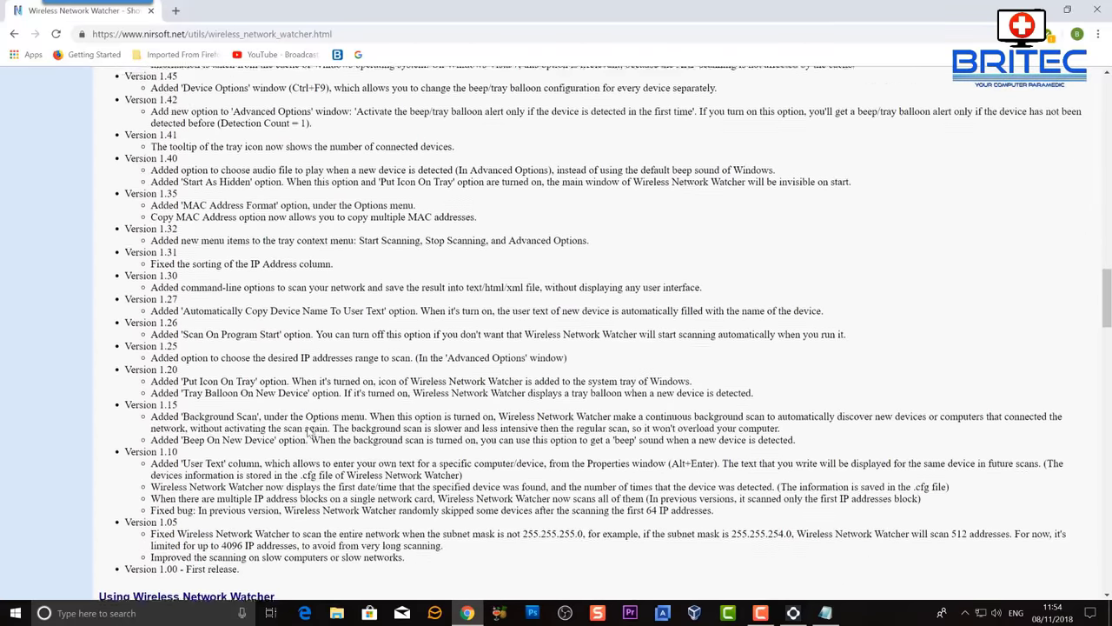
pyautogui.scroll(-4, 306, 426)
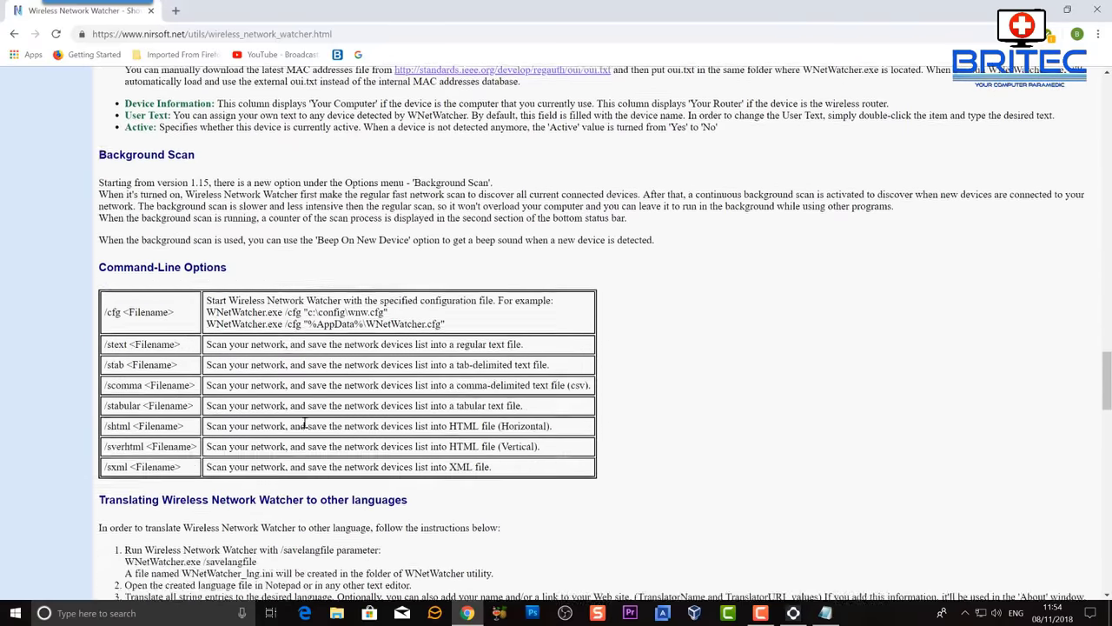
pyautogui.scroll(-1, 432, 447)
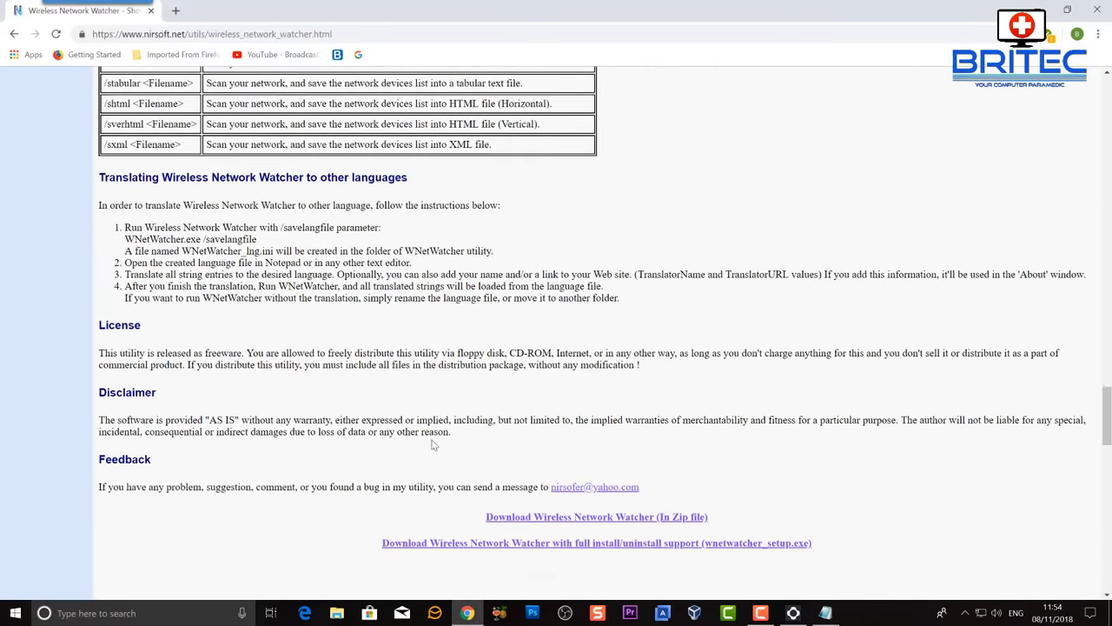
pyautogui.click(605, 489)
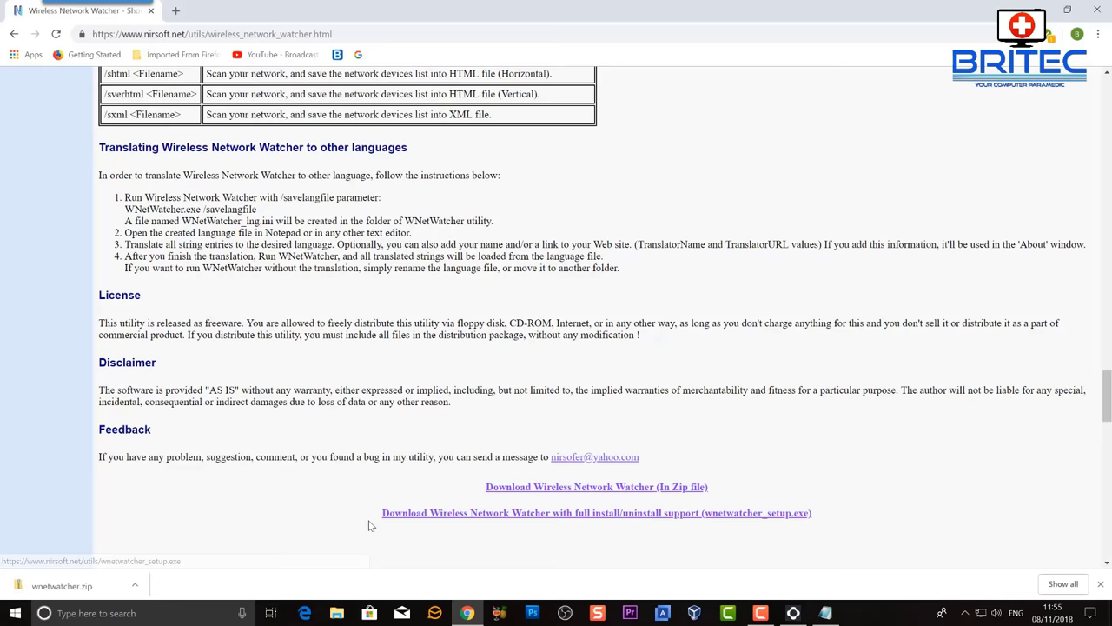
# Open the downloaded wnetwatcher.zip, minimize the browser, and select all three files in the archive
pyautogui.click(77, 581)
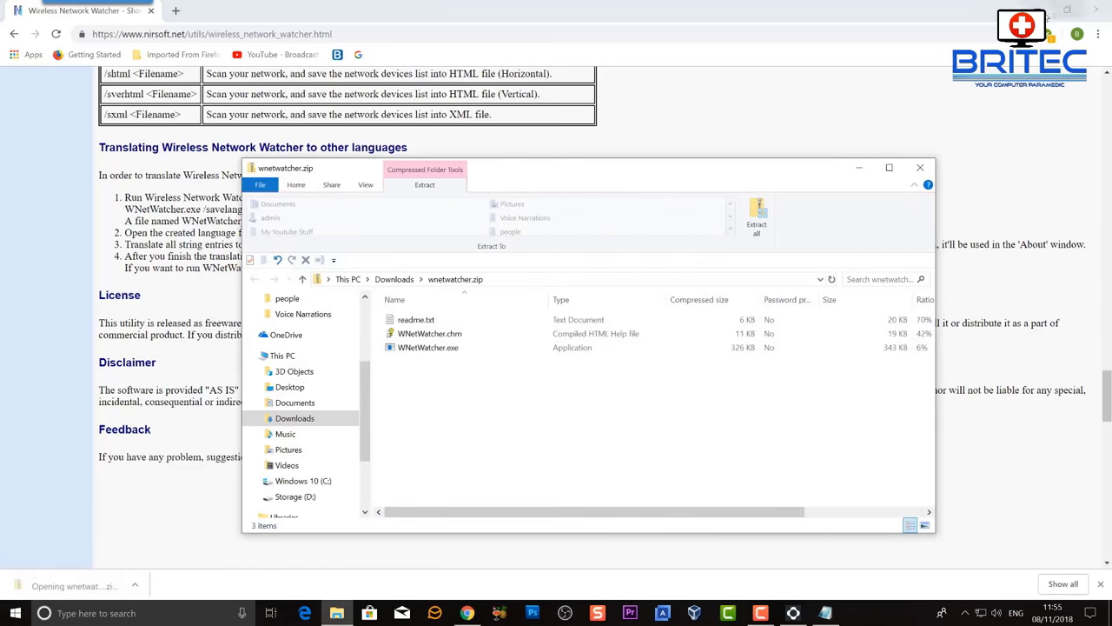
pyautogui.click(1039, 10)
pyautogui.moveTo(536, 178); pyautogui.dragTo(498, 128)
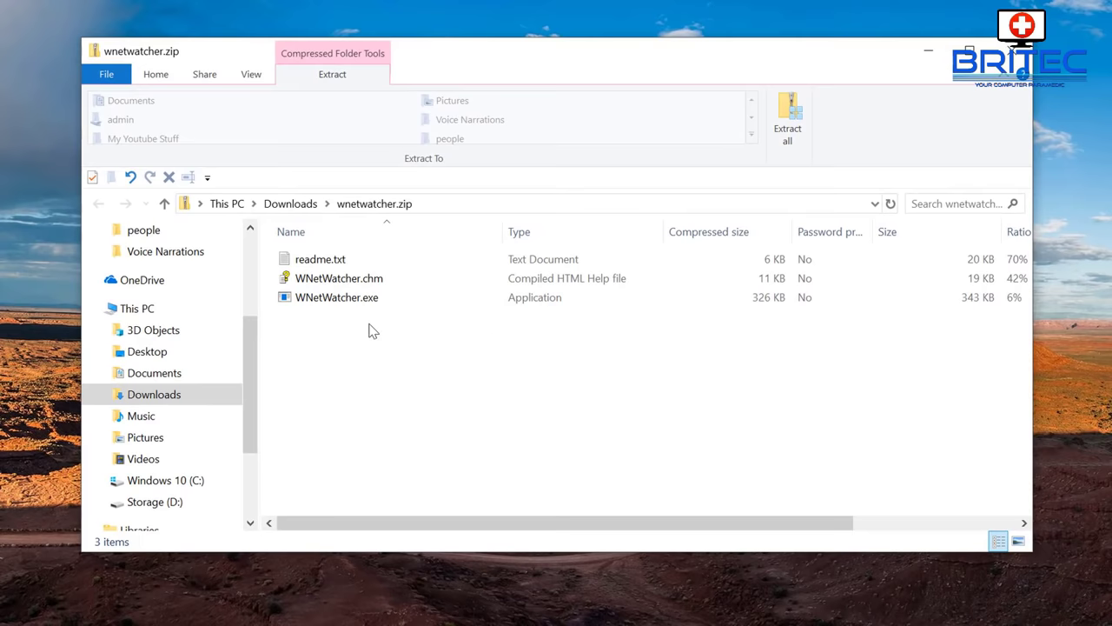
pyautogui.moveTo(435, 339); pyautogui.dragTo(306, 254)
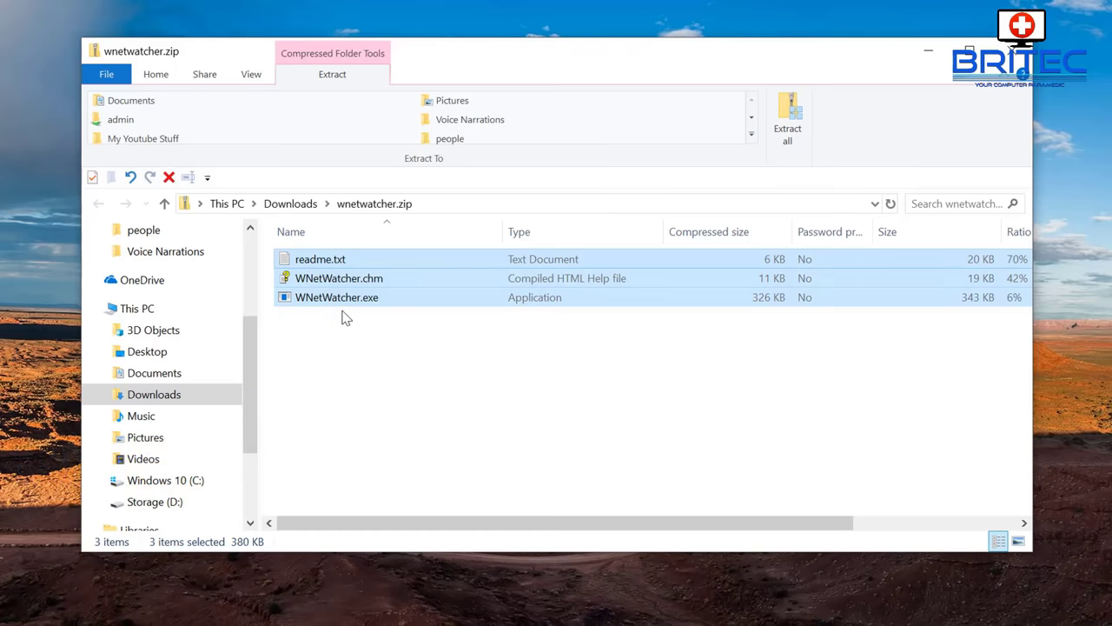
pyautogui.click(342, 315)
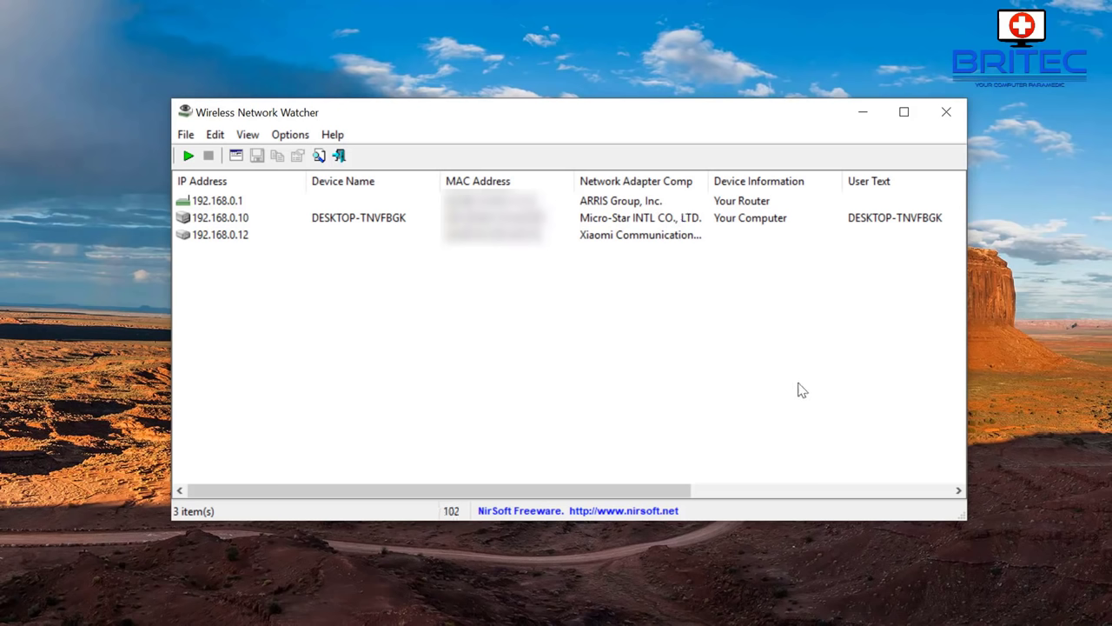
# Turn on the Beep On New Device option in Wireless Network Watcher
pyautogui.click(292, 136)
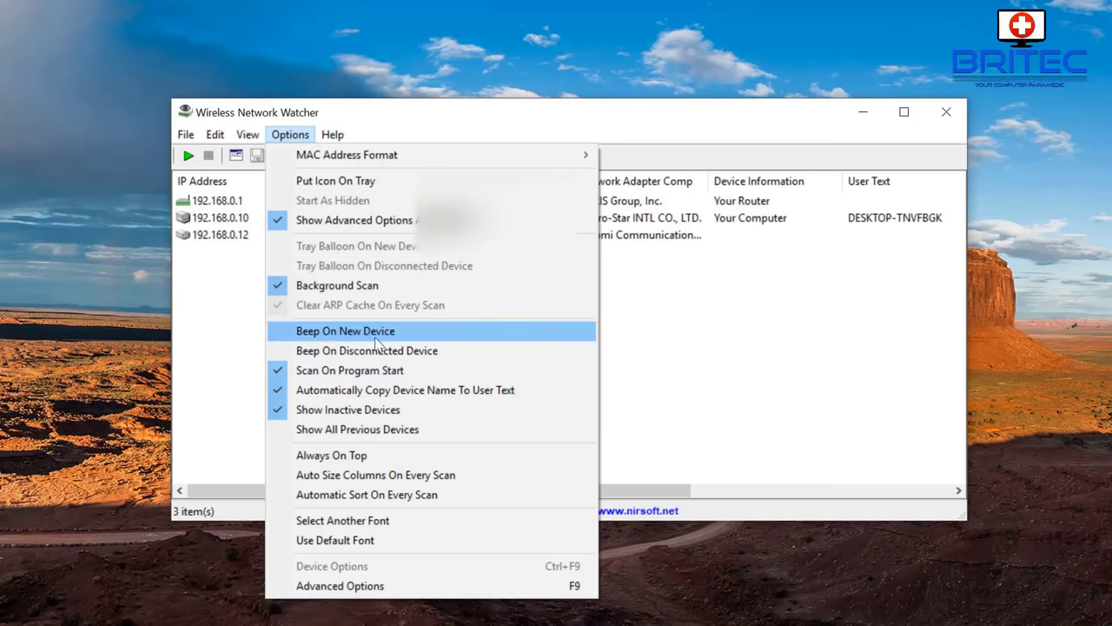
pyautogui.click(296, 334)
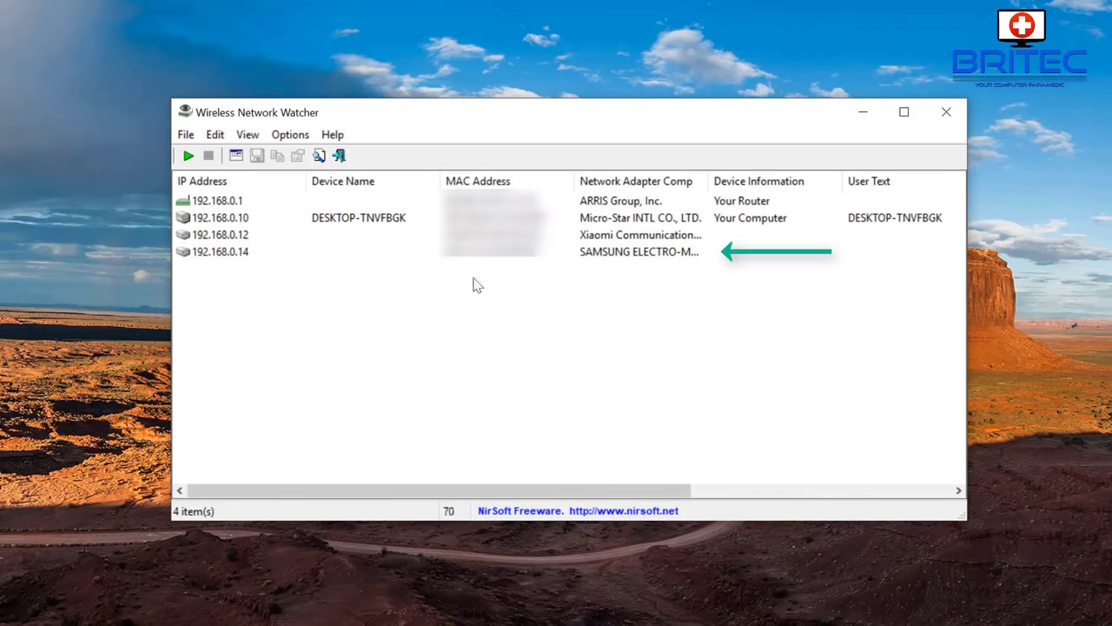
# Open the properties of the Samsung device at 192.168.0.14 in the network device list
pyautogui.click(228, 254)
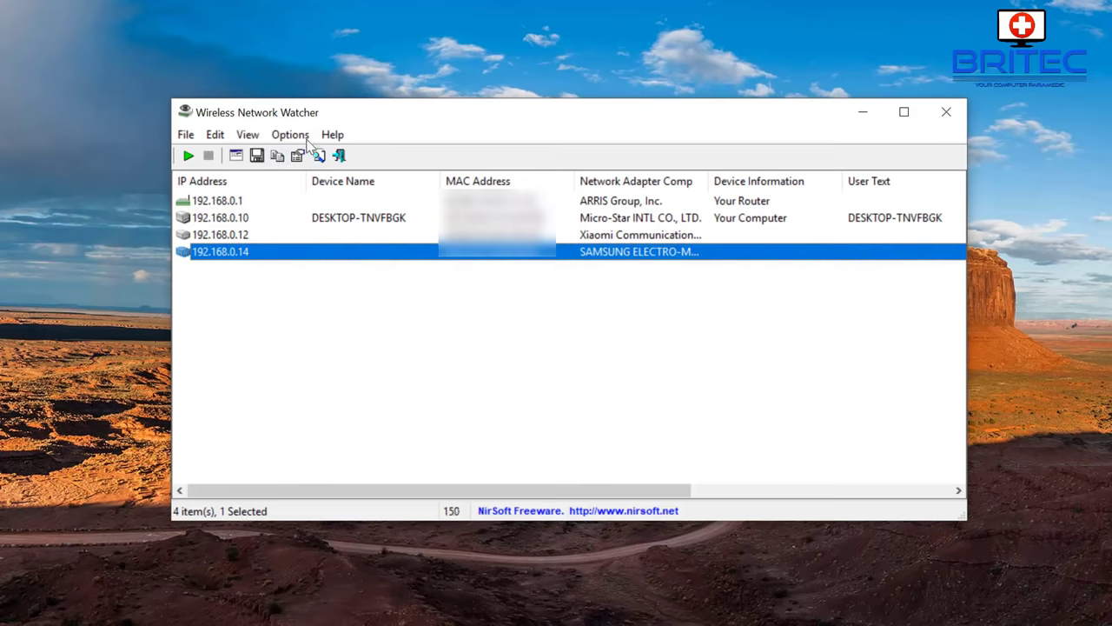
pyautogui.rightClick(307, 251)
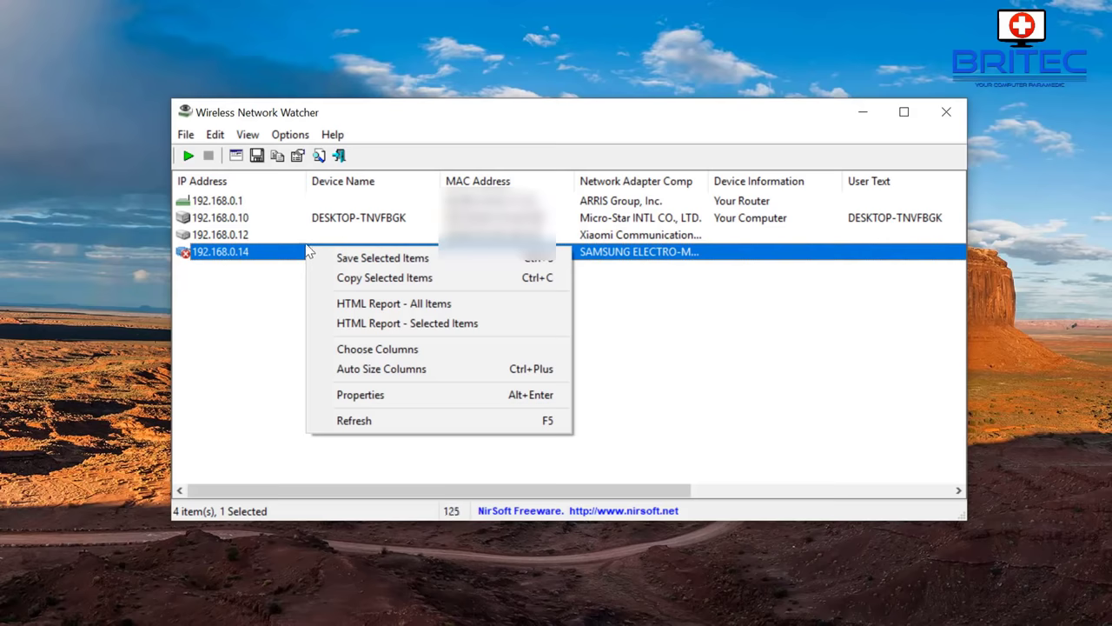
pyautogui.click(388, 396)
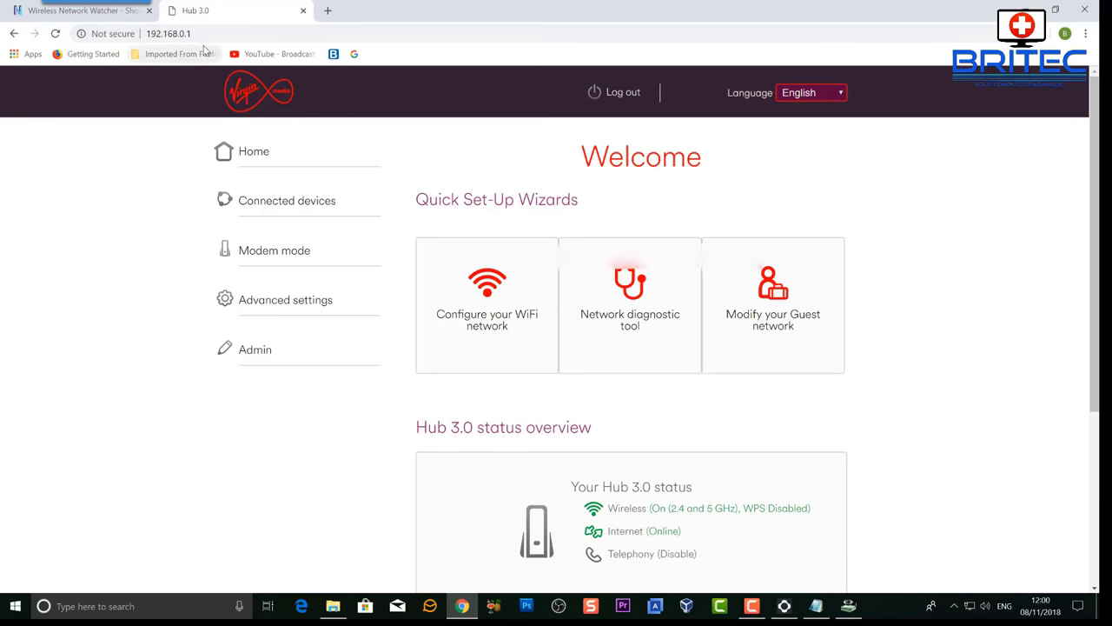
# Open the Hub 3.0 router's wireless MAC filtering settings and examine the unknown entries among the attached devices
pyautogui.click(283, 302)
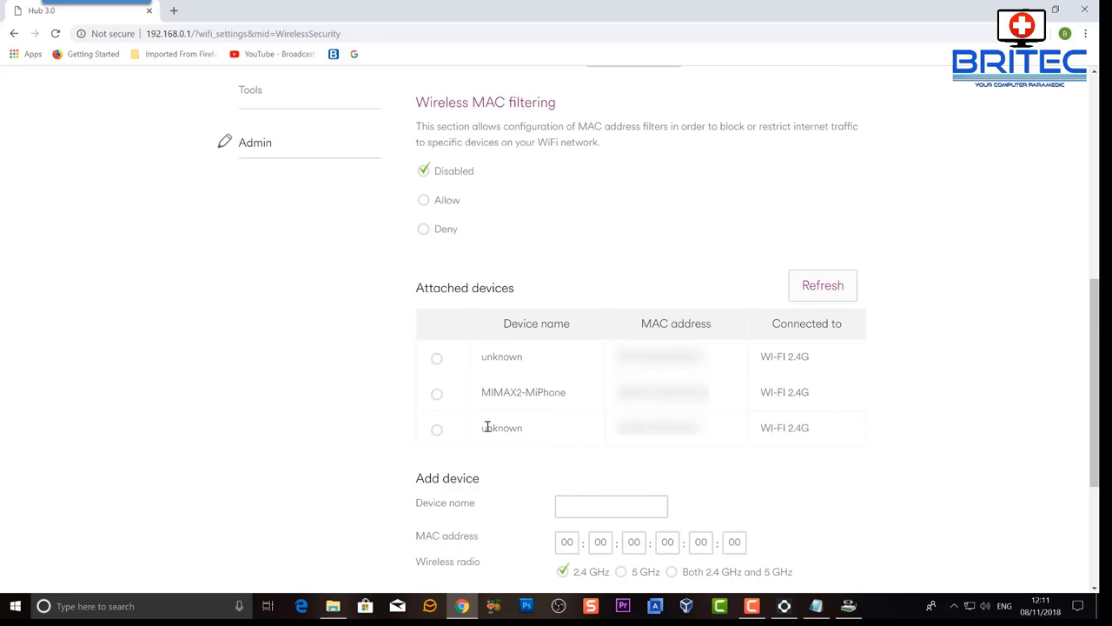
pyautogui.moveTo(483, 427); pyautogui.dragTo(525, 426)
pyautogui.moveTo(522, 357); pyautogui.dragTo(481, 357)
pyautogui.click(529, 361)
pyautogui.moveTo(524, 356); pyautogui.dragTo(479, 356)
pyautogui.click(502, 371)
# Switch to Wireless Network Watcher and copy the network adapter company name from the properties of device 192.168.0.13
pyautogui.click(848, 605)
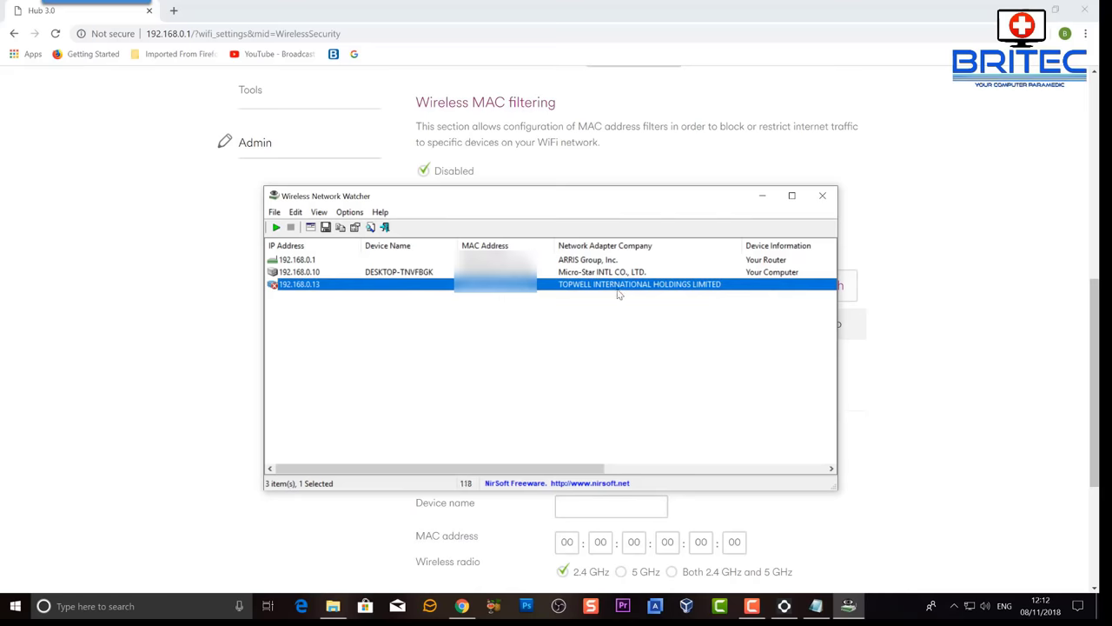
pyautogui.rightClick(520, 292)
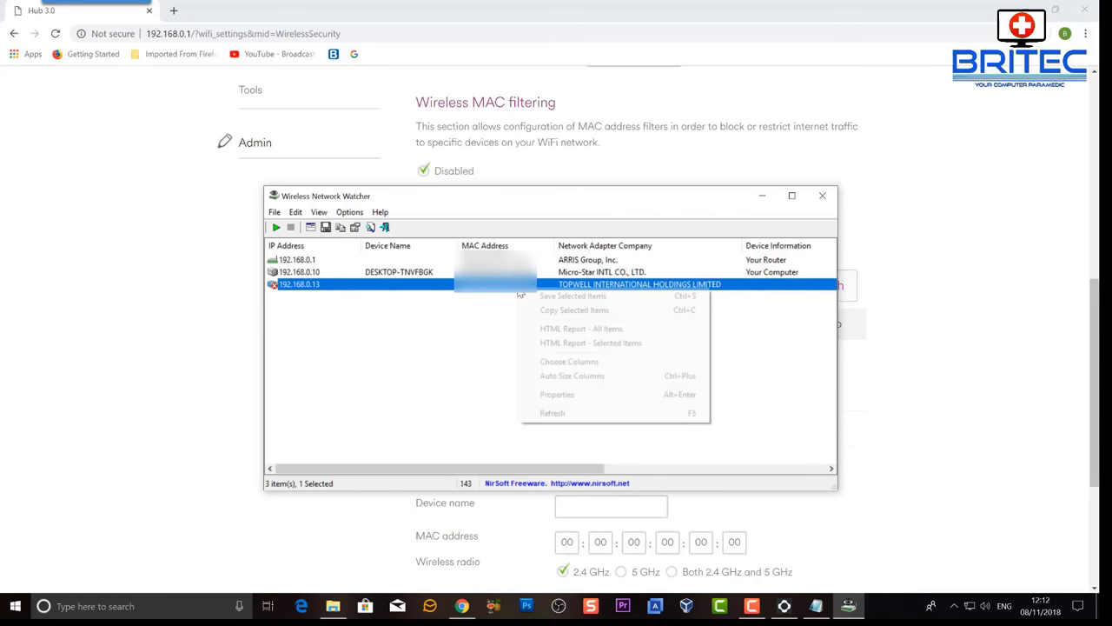
pyautogui.click(557, 393)
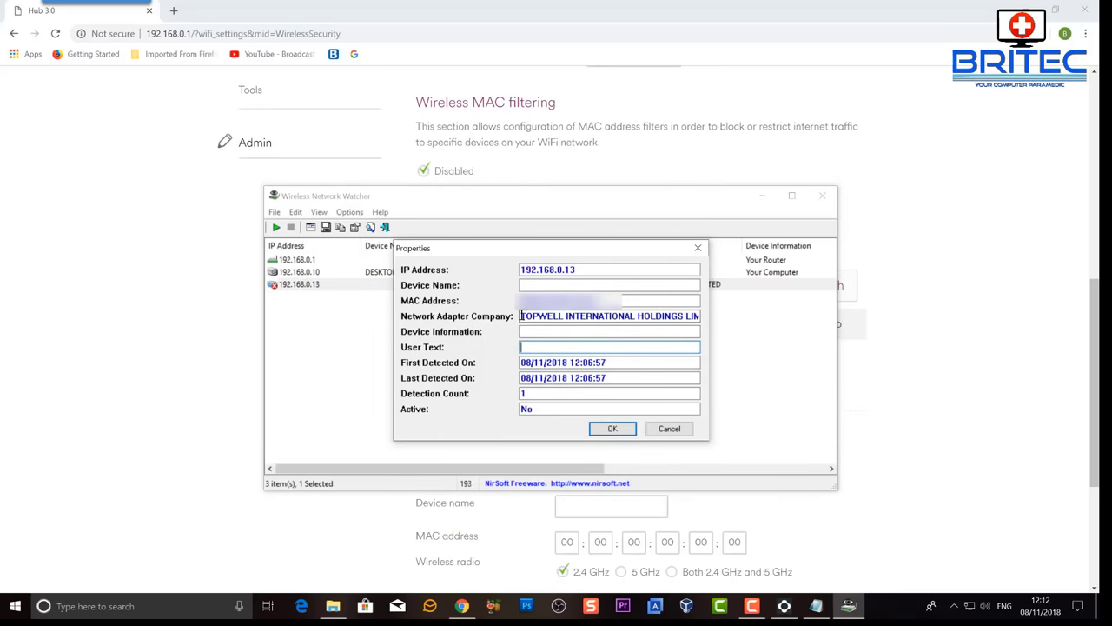
pyautogui.moveTo(522, 317); pyautogui.dragTo(709, 317)
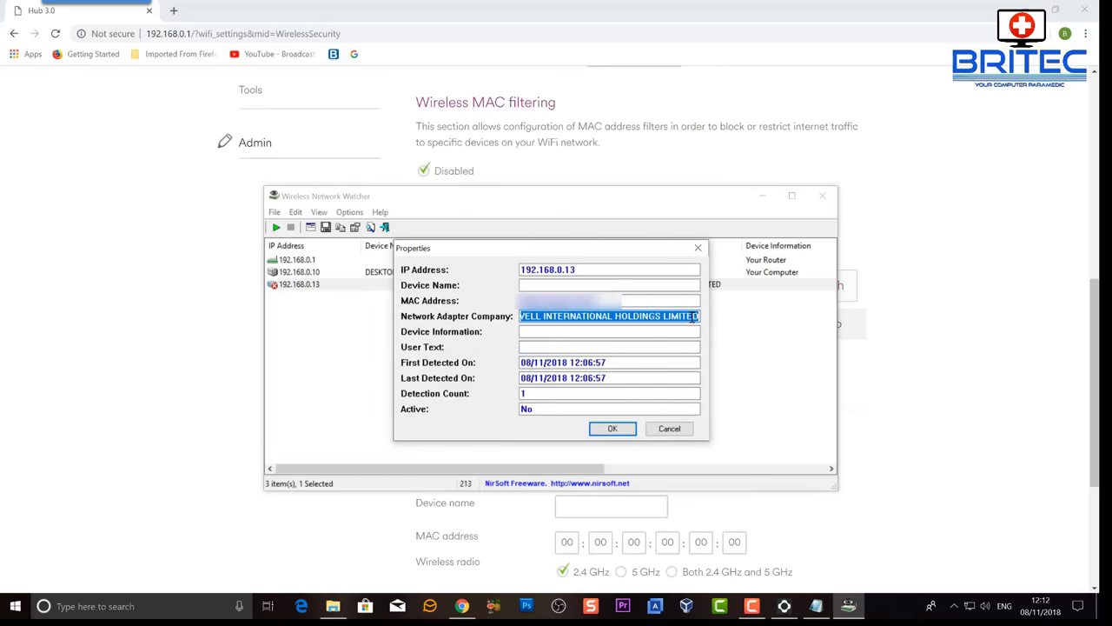
pyautogui.rightClick(694, 319)
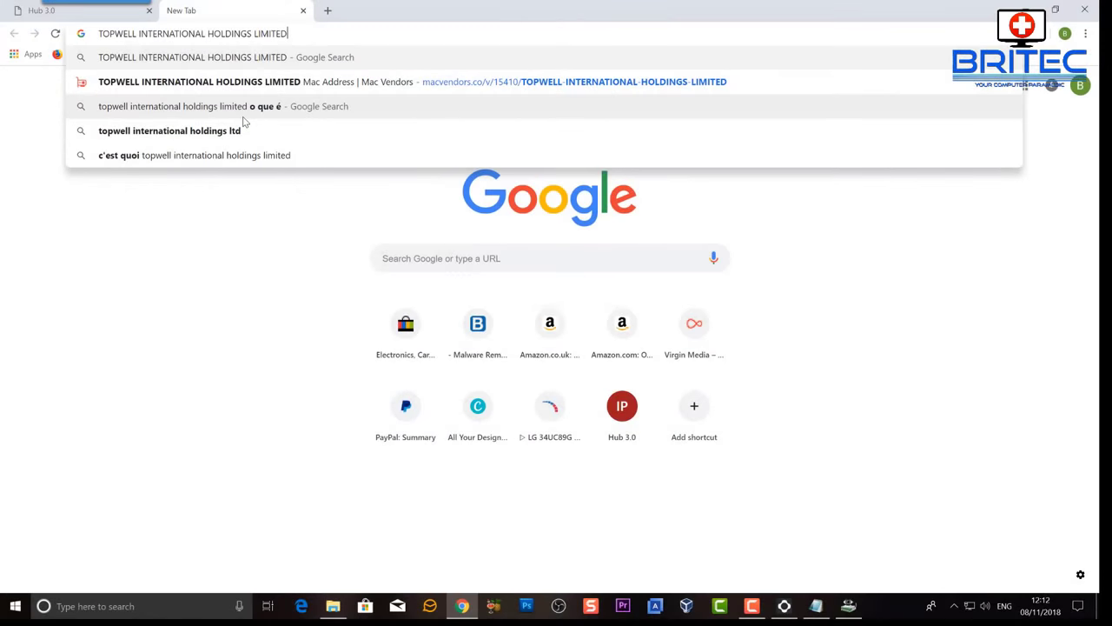
# Search the web for TOPWELL INTERNATIONAL HOLDINGS LIMITED and read its vendor details on the MacVendors page
pyautogui.press('Return')
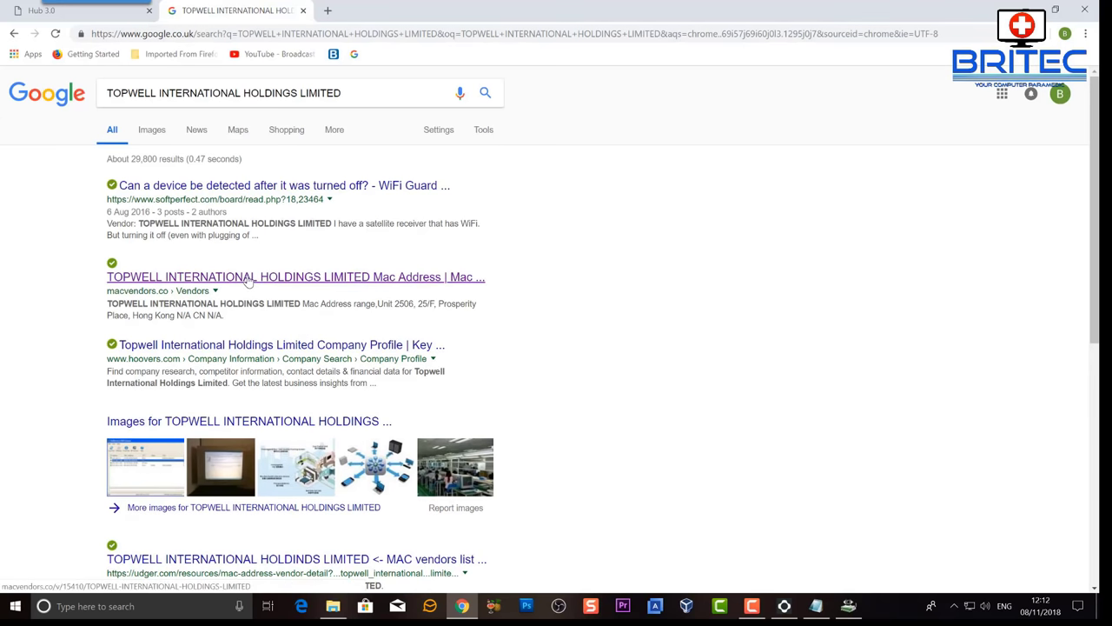
pyautogui.click(249, 278)
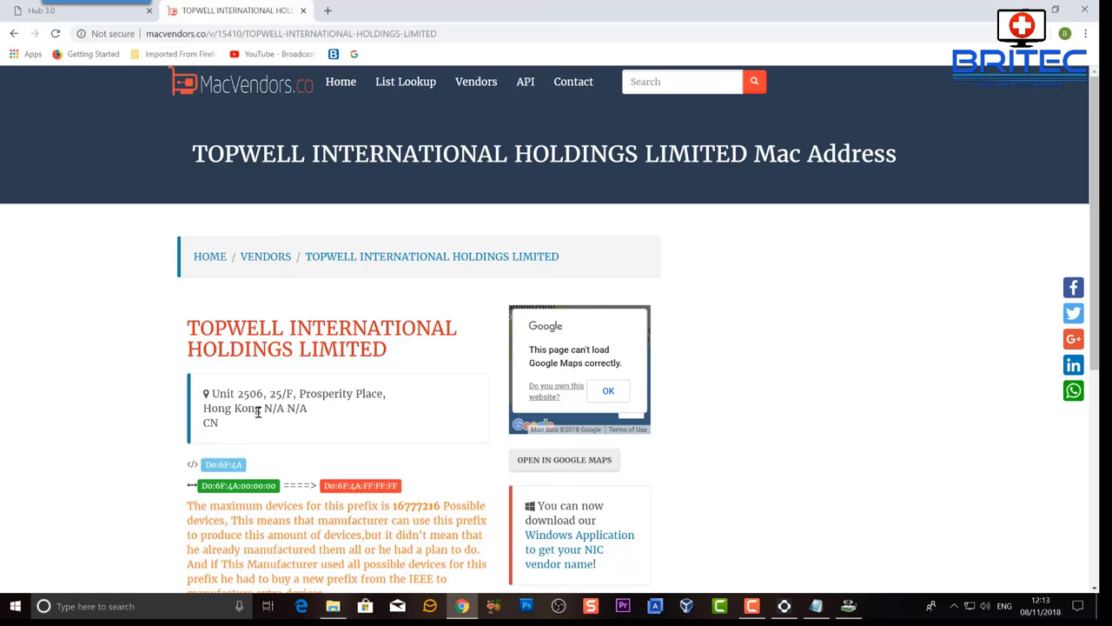
pyautogui.moveTo(261, 407); pyautogui.dragTo(202, 409)
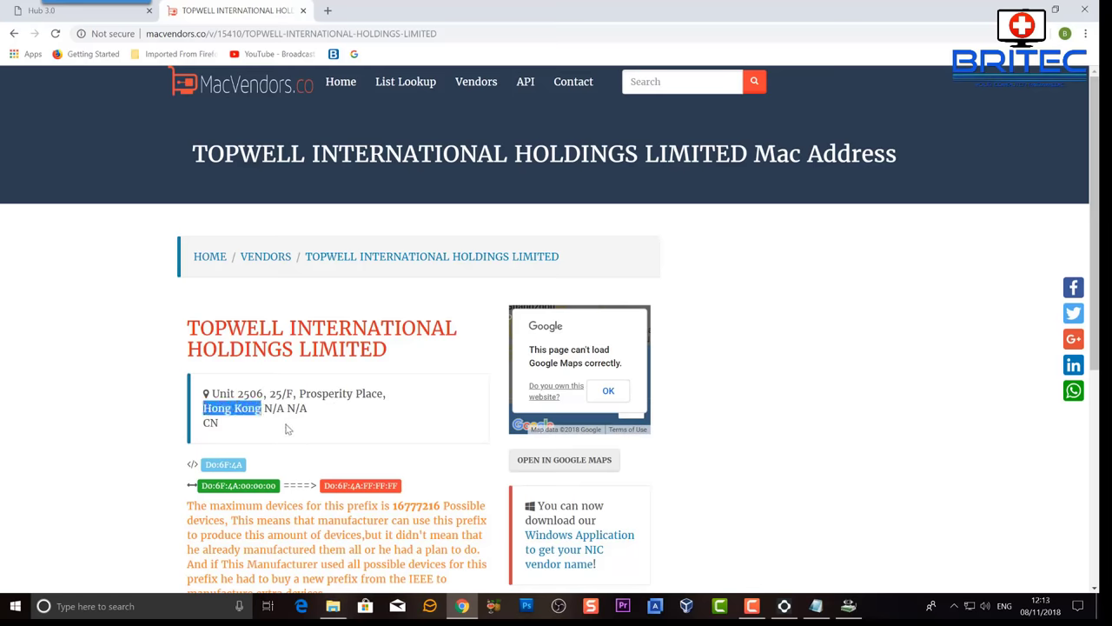
pyautogui.scroll(-2, 285, 427)
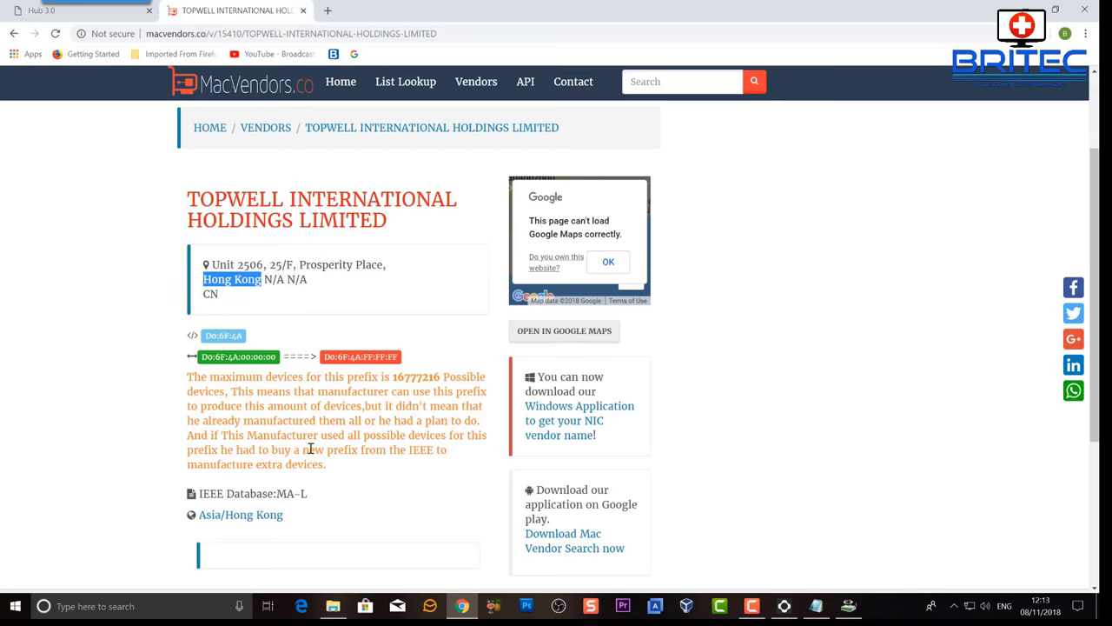
pyautogui.scroll(-1, 318, 459)
pyautogui.scroll(-2, 352, 460)
pyautogui.scroll(1, 352, 461)
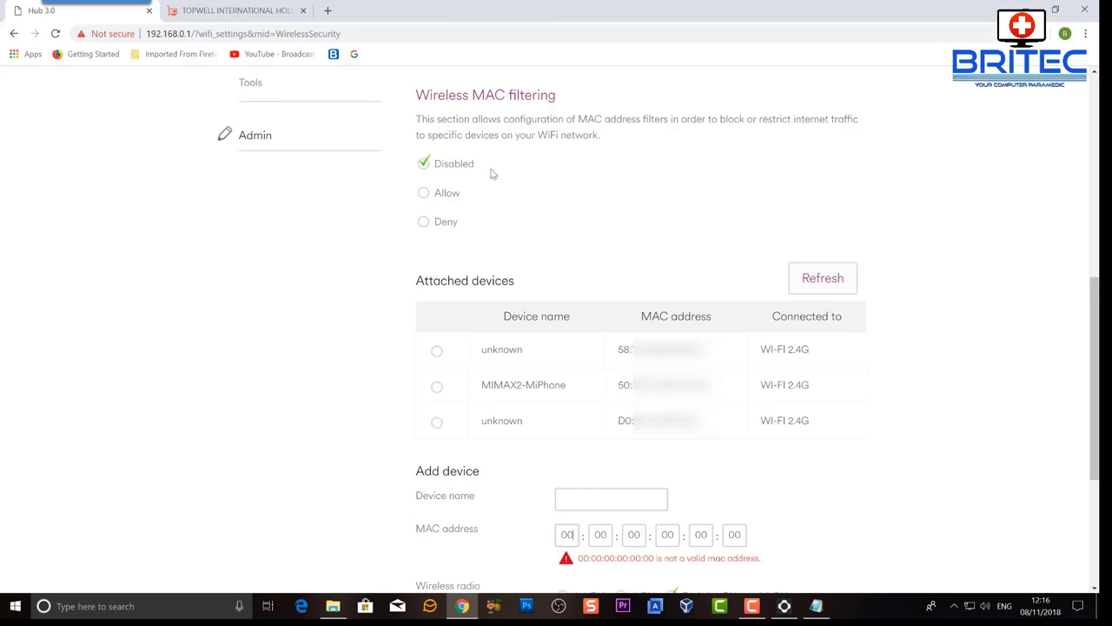
# Set the router's wireless MAC filtering to Deny and identify the first unknown attached device as the one to block
pyautogui.click(445, 199)
pyautogui.click(424, 223)
pyautogui.moveTo(533, 350); pyautogui.dragTo(482, 355)
pyautogui.click(527, 363)
# Fill in the Add device form with the name "unknown" and the MAC address of the first unknown device
pyautogui.click(588, 501)
pyautogui.press('Tab')
pyautogui.write('58')
pyautogui.click(602, 534)
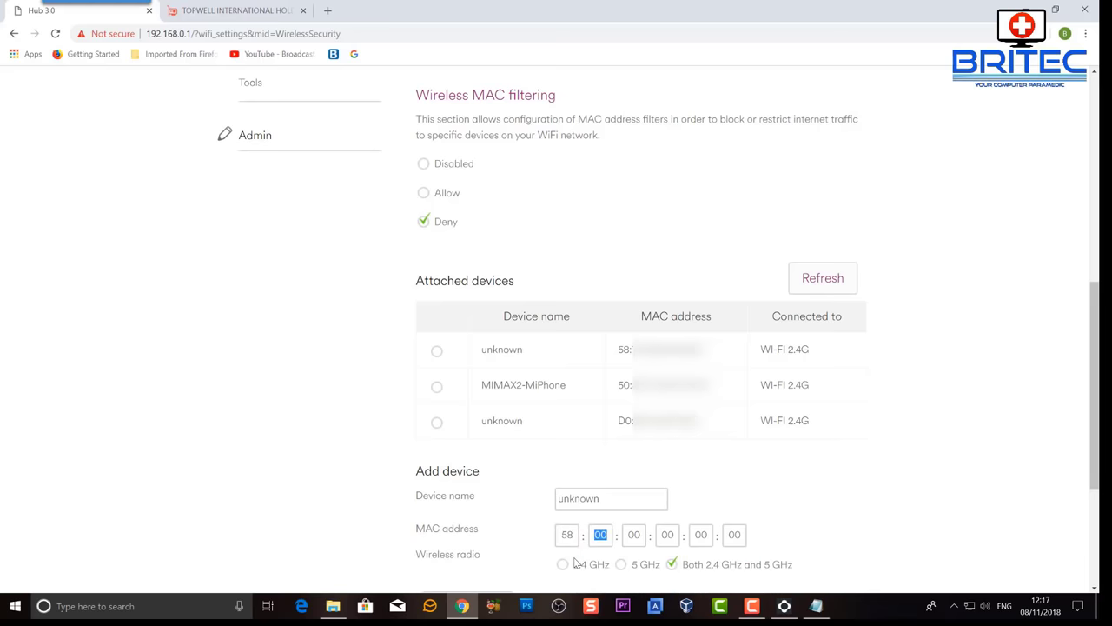
pyautogui.write('7a')
pyautogui.click(640, 535)
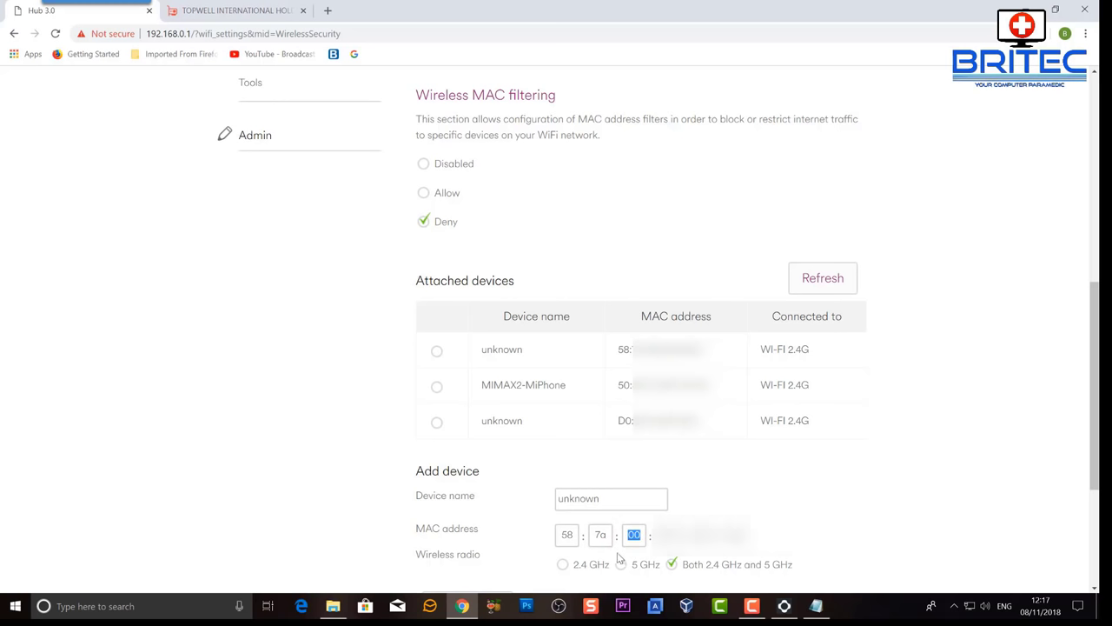
pyautogui.write('6')
pyautogui.press('Tab')
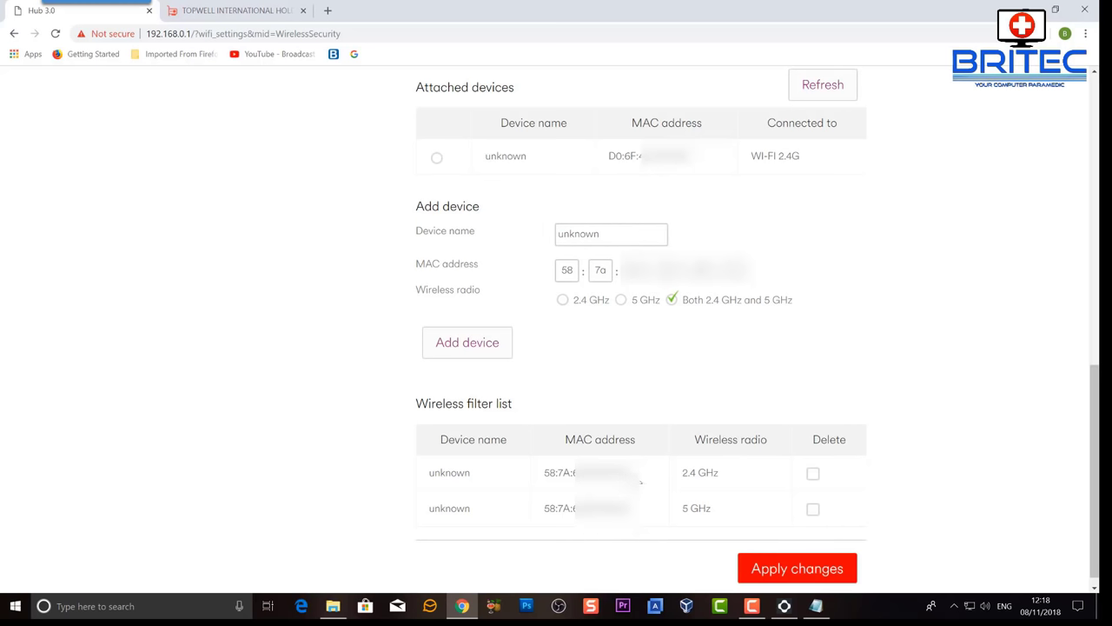
# Delete the 2.4 GHz and 5 GHz entries from the wireless filter list, apply the changes, and refresh the attached devices
pyautogui.click(812, 473)
pyautogui.click(812, 508)
pyautogui.click(808, 572)
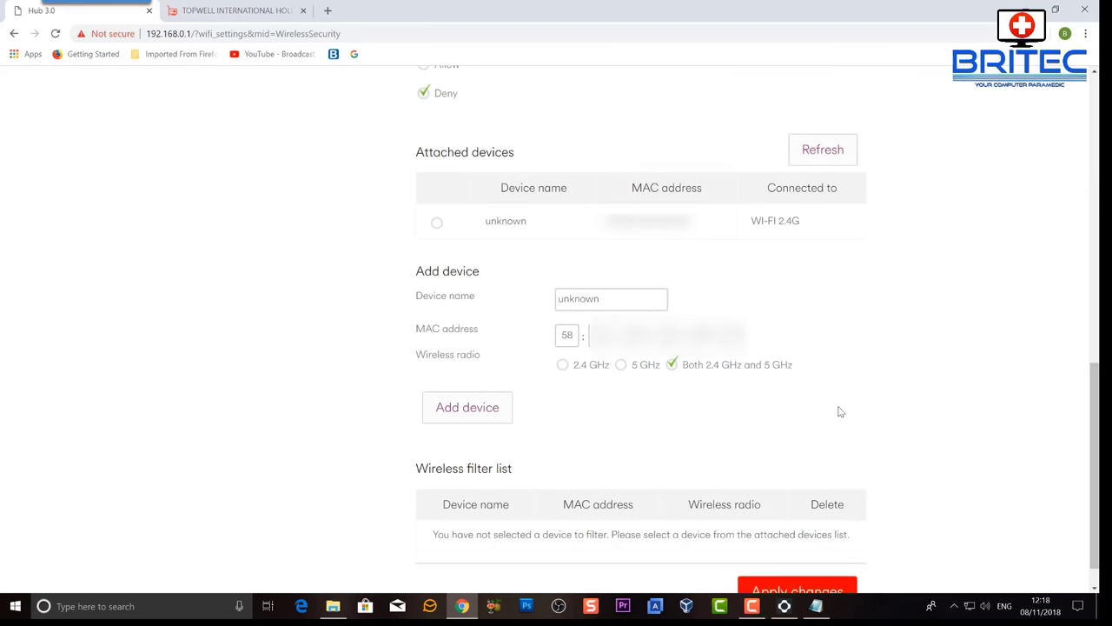
pyautogui.click(807, 155)
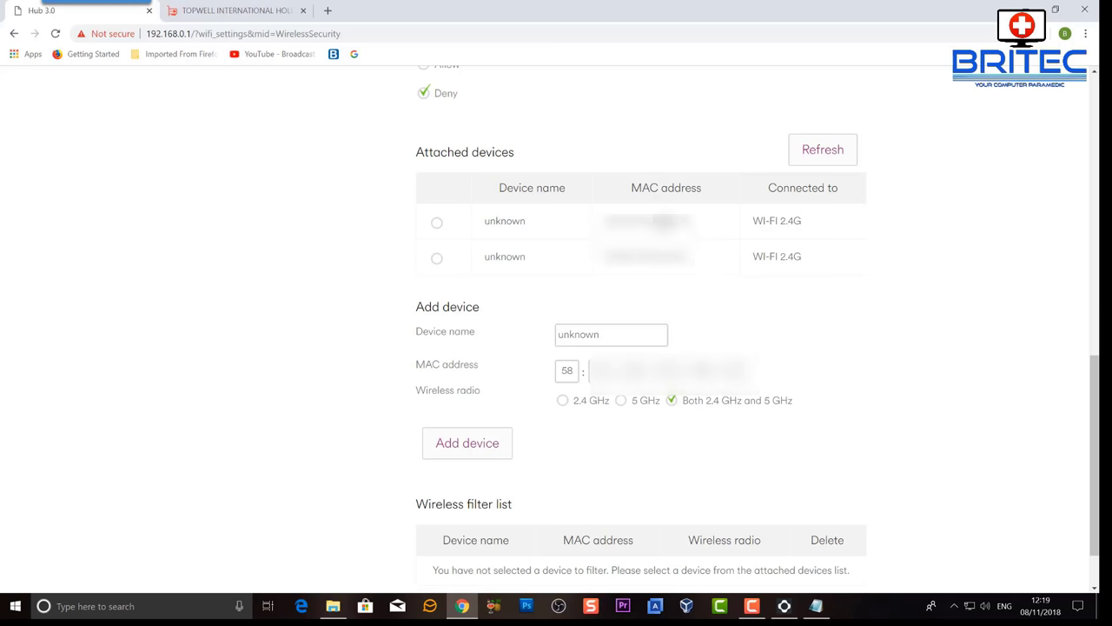
pyautogui.doubleClick(518, 220)
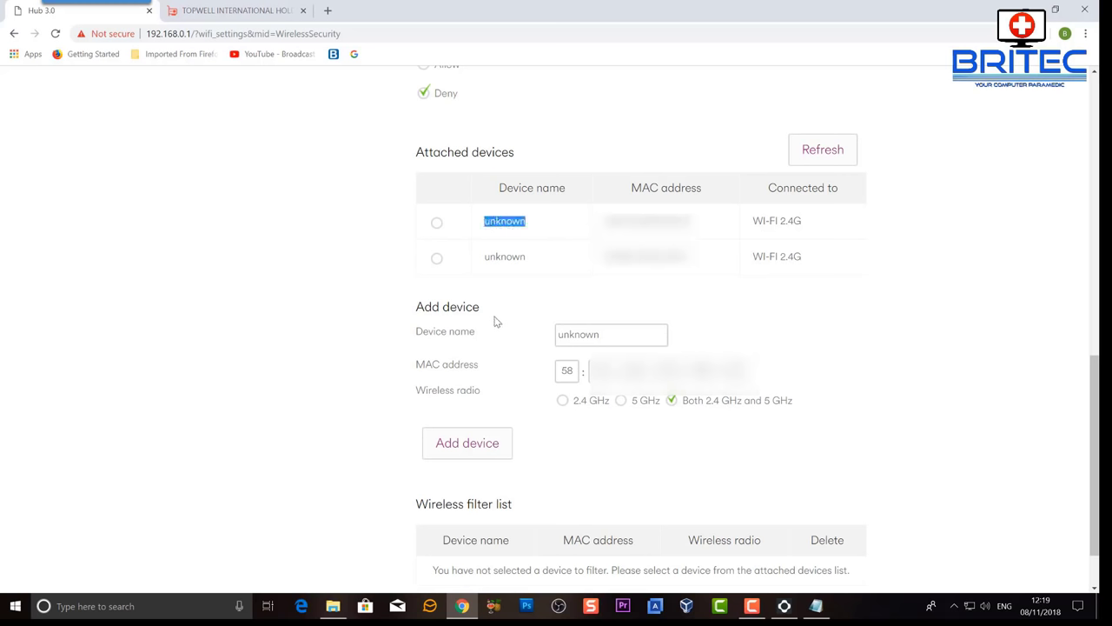
# Set wireless MAC filtering to Allow and add the unknown device to the wireless filter list for both 2.4 GHz and 5 GHz
pyautogui.scroll(2, 532, 441)
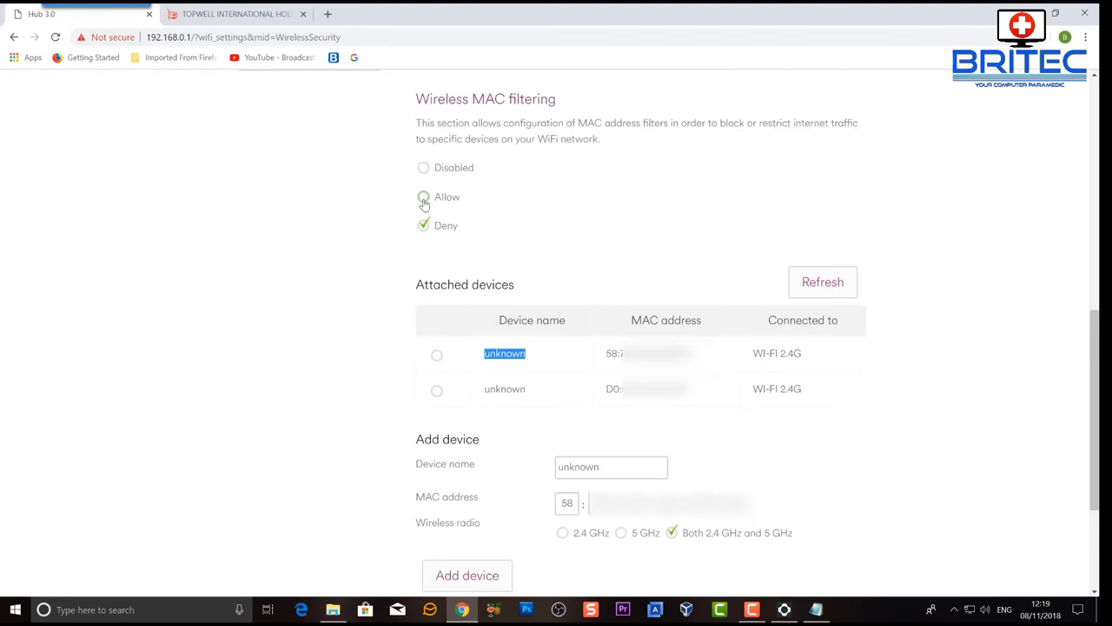
pyautogui.click(423, 193)
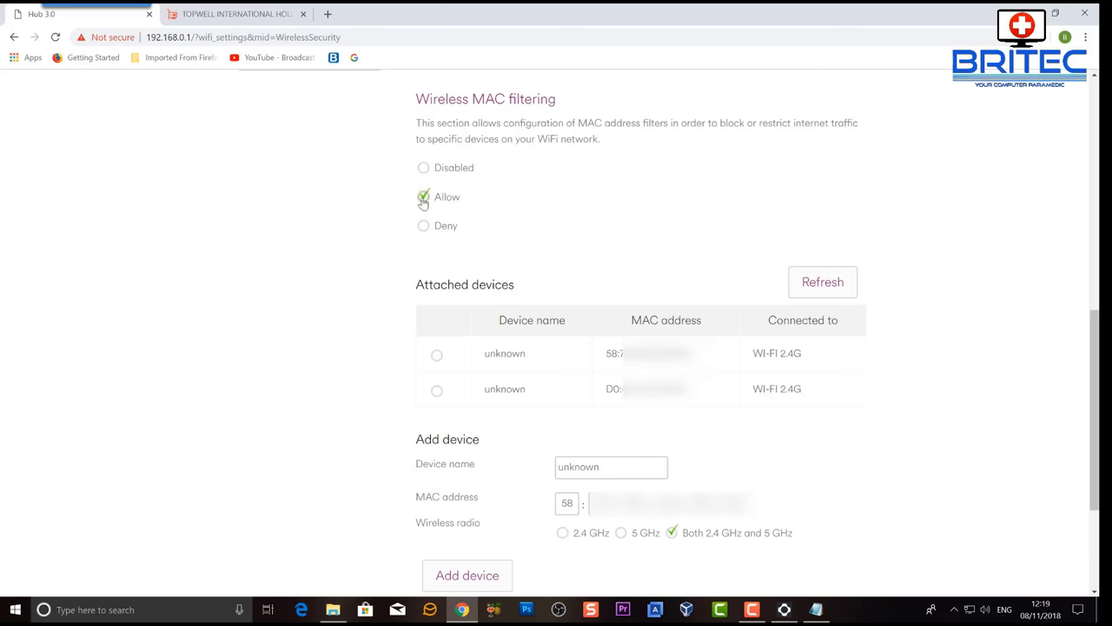
pyautogui.scroll(-2, 505, 548)
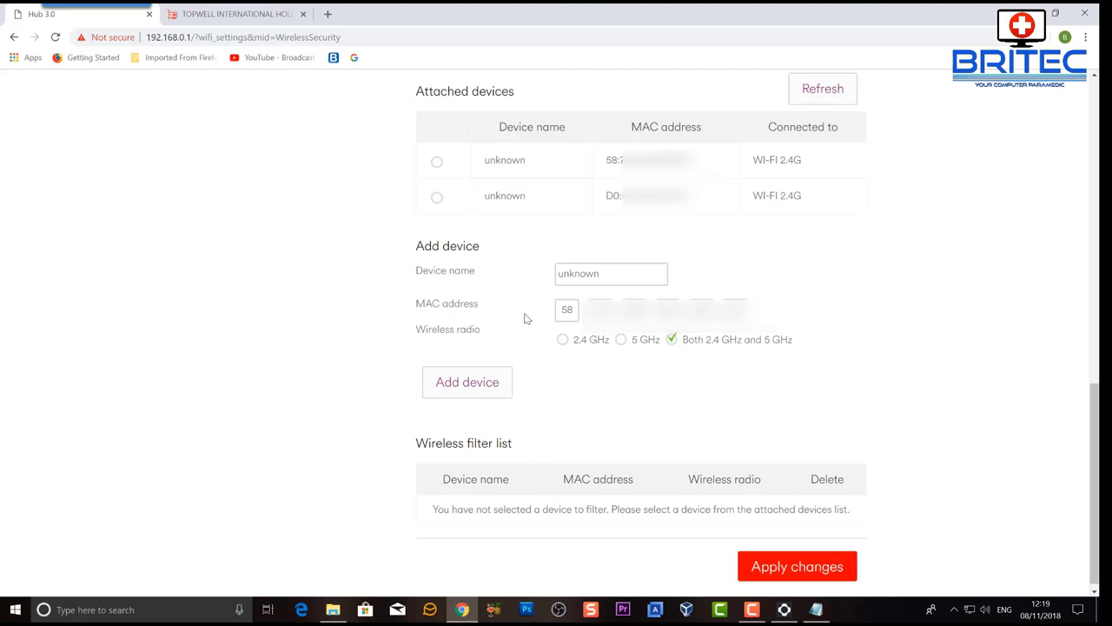
pyautogui.moveTo(689, 195); pyautogui.dragTo(587, 199)
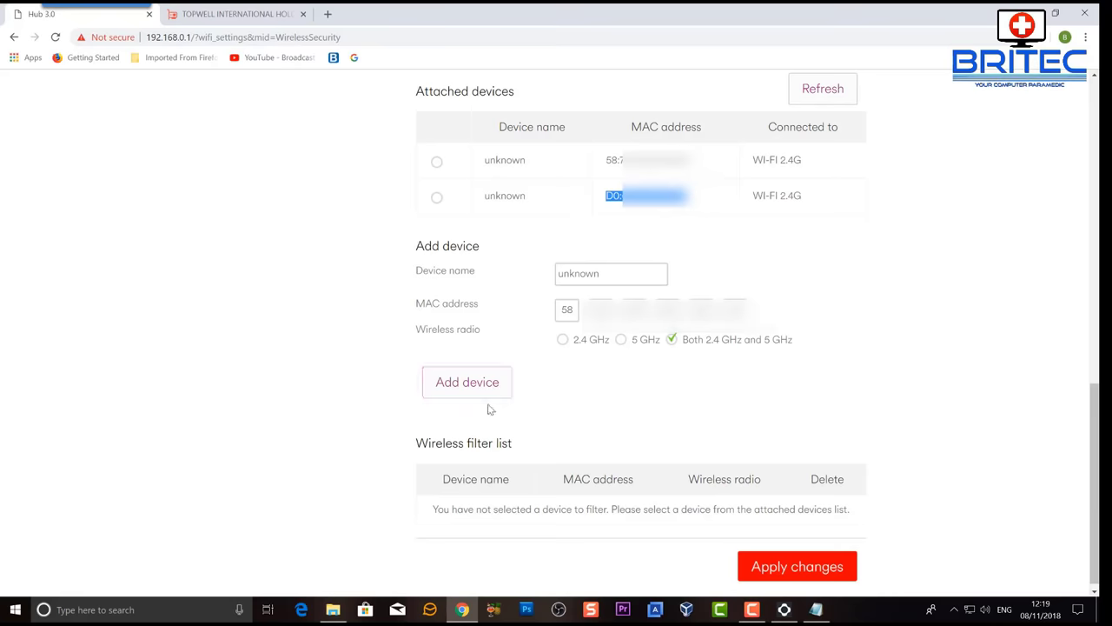
pyautogui.click(509, 387)
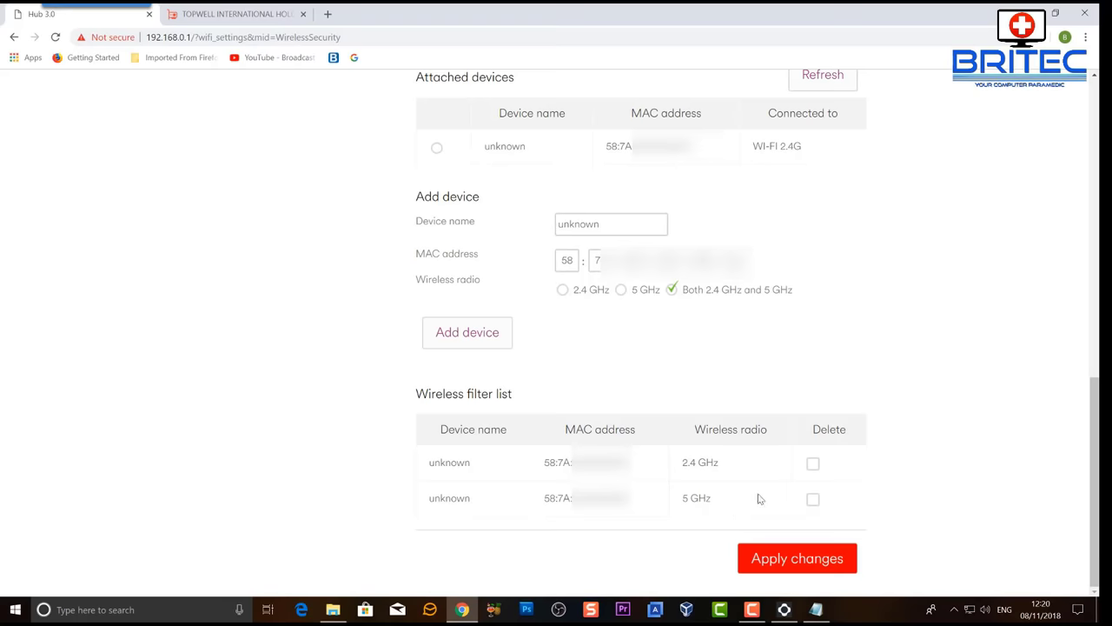
# Remove both entries of the allowed unknown device from the wireless filter list and apply the changes
pyautogui.click(813, 464)
pyautogui.click(813, 499)
pyautogui.click(807, 553)
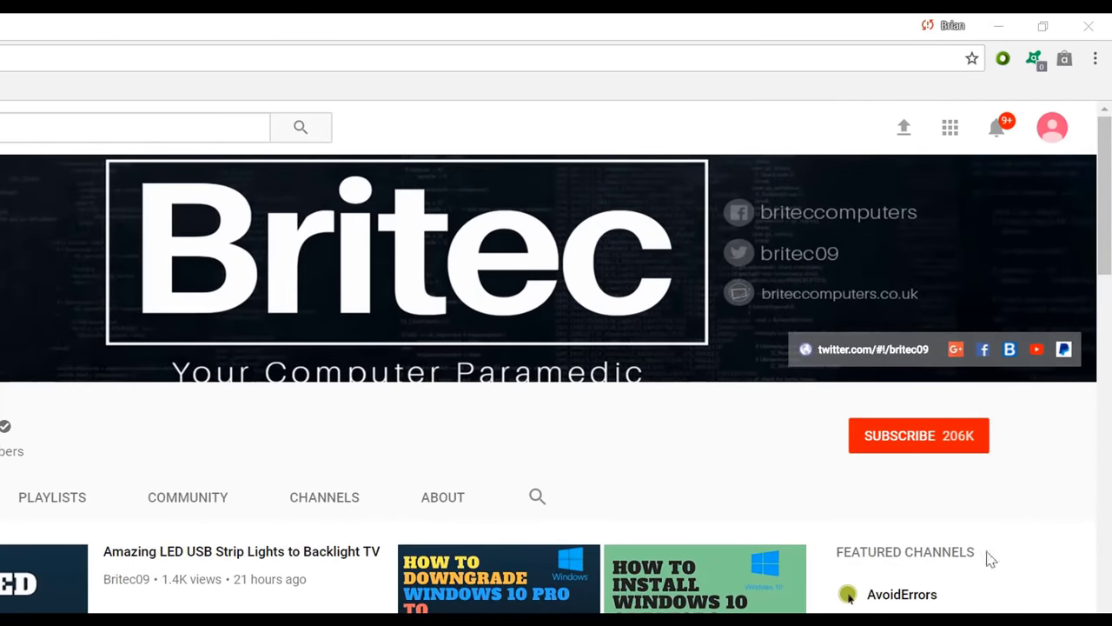
# Subscribe to the Britec channel on YouTube
pyautogui.click(931, 450)
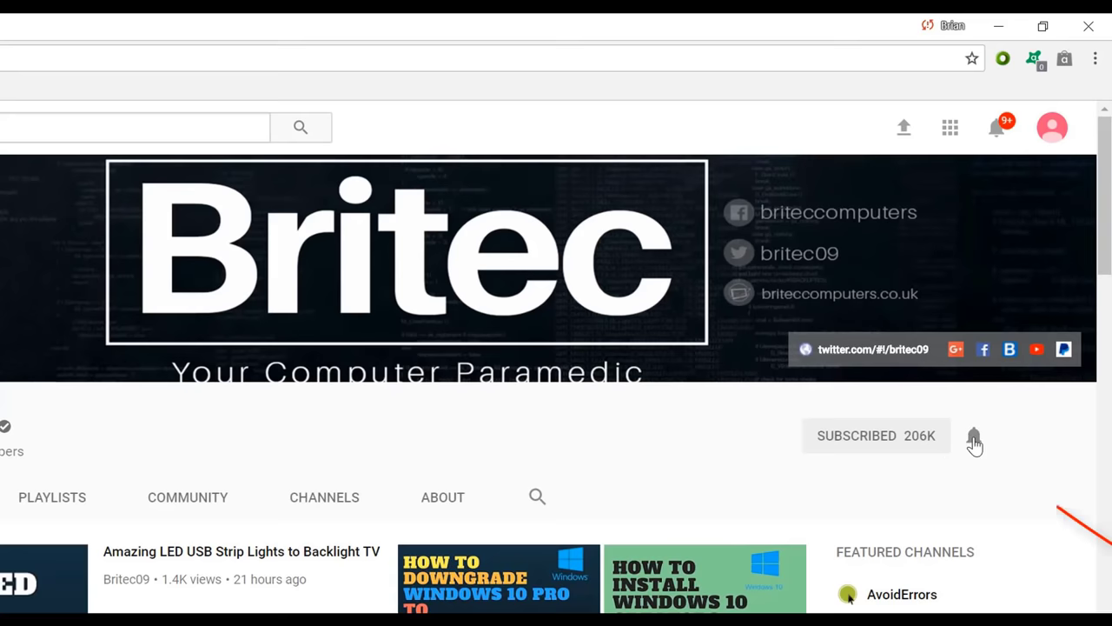